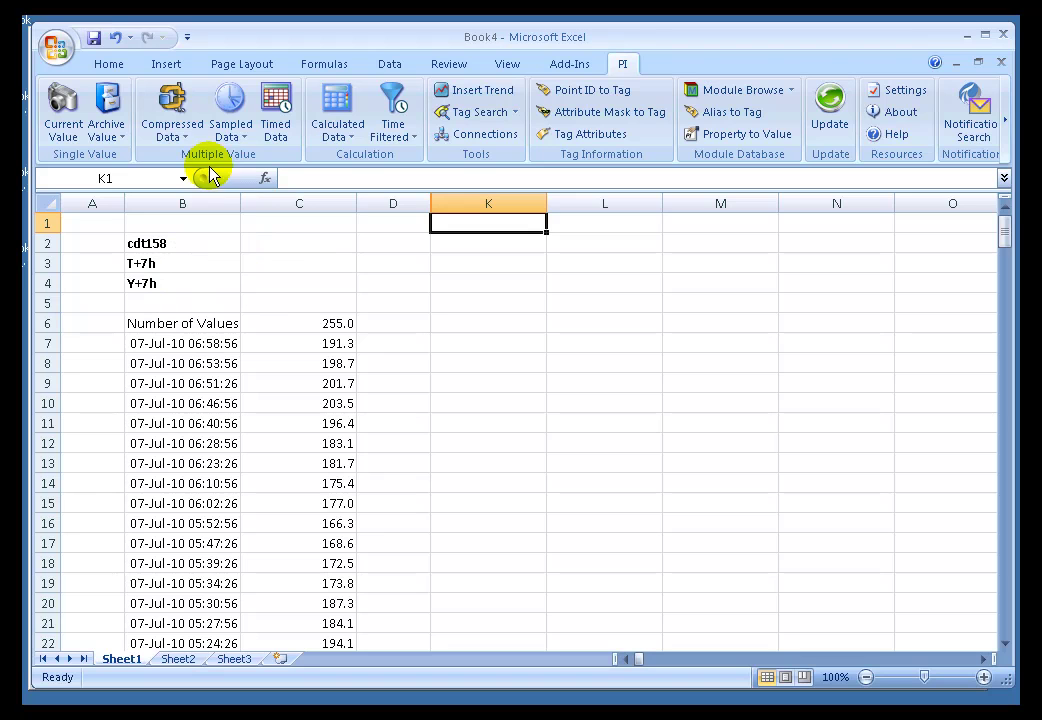
Copy the tag cdt158 and times T+7h and Y+7h from B2:B4 into K2:K4.
left_click(462, 251)
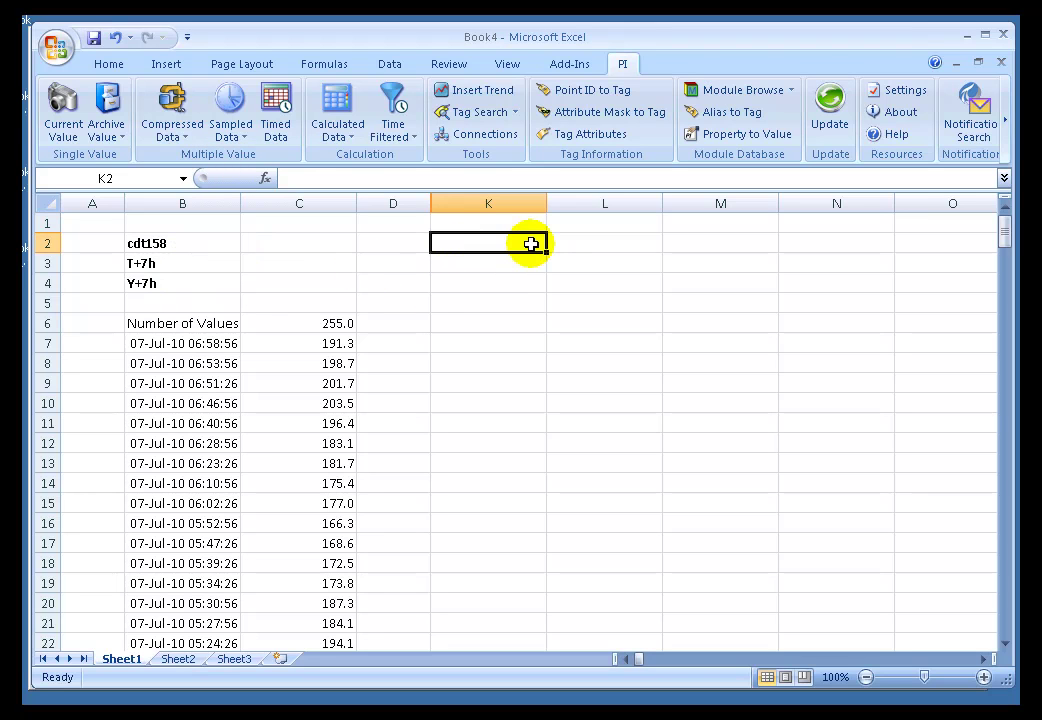
key("Left")
key("Left")
key("Left")
key("Left")
key("Right")
key("shift+Down")
key("shift+Down")
key("ctrl+c")
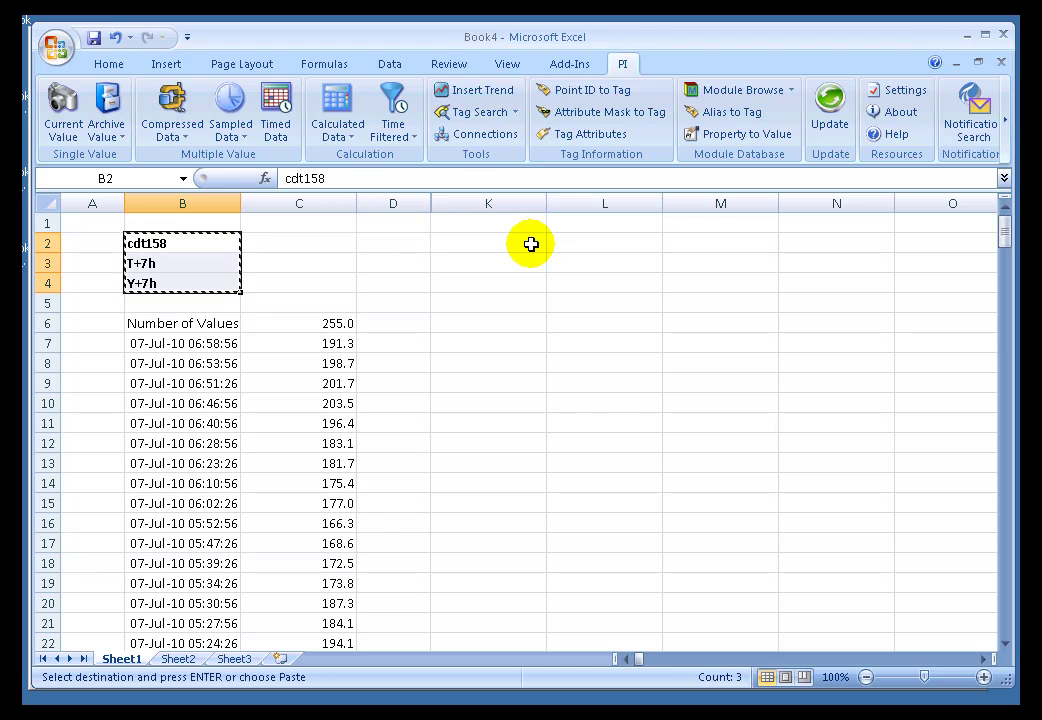
key("Right")
key("Right")
key("Right")
key("ctrl+v")
Enter a 10m sampling interval in K5.
key("Down")
key("Down")
key("Down")
key("Escape")
type("10m")
key("Return")
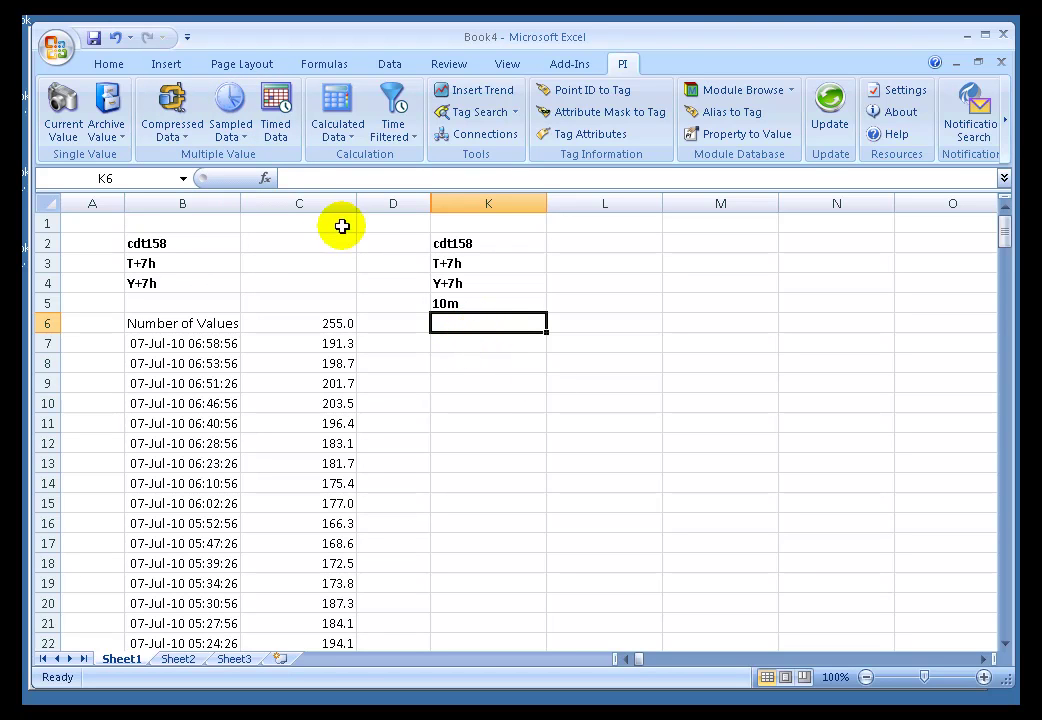
In the Sampled Data form, reference K2, K3, K4 and K5 as tag, start, end and interval.
left_click(228, 99)
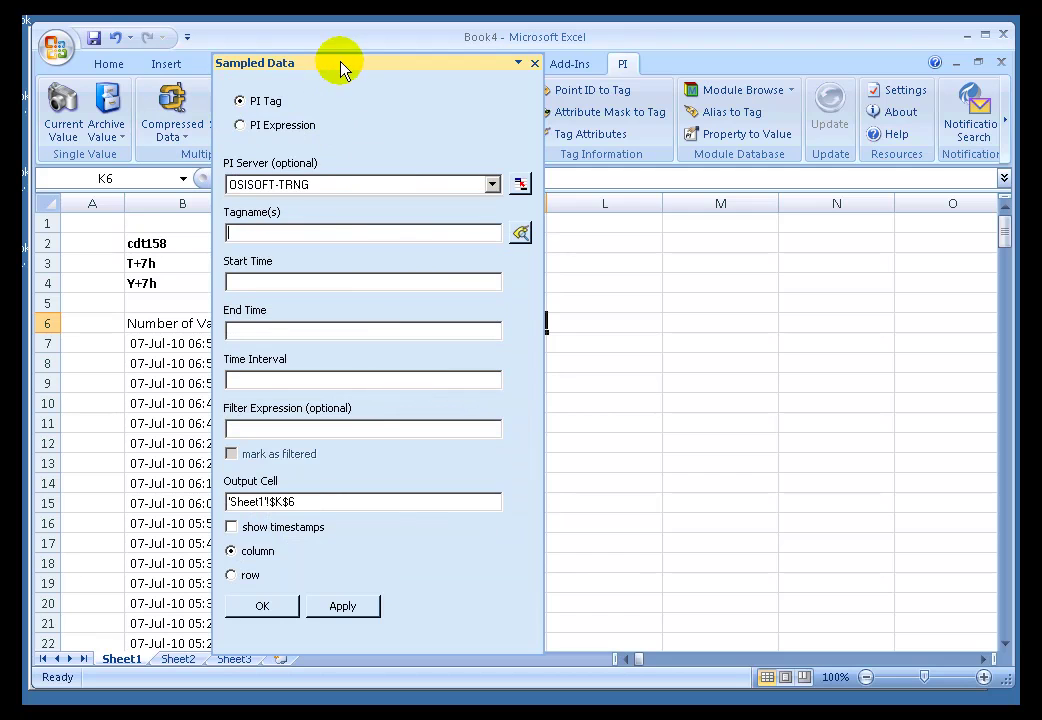
left_click_drag(342, 64, 802, 68)
left_click(706, 237)
left_click(460, 243)
left_click(713, 286)
left_click(458, 265)
left_click(710, 333)
left_click(470, 283)
left_click(700, 385)
left_click(448, 305)
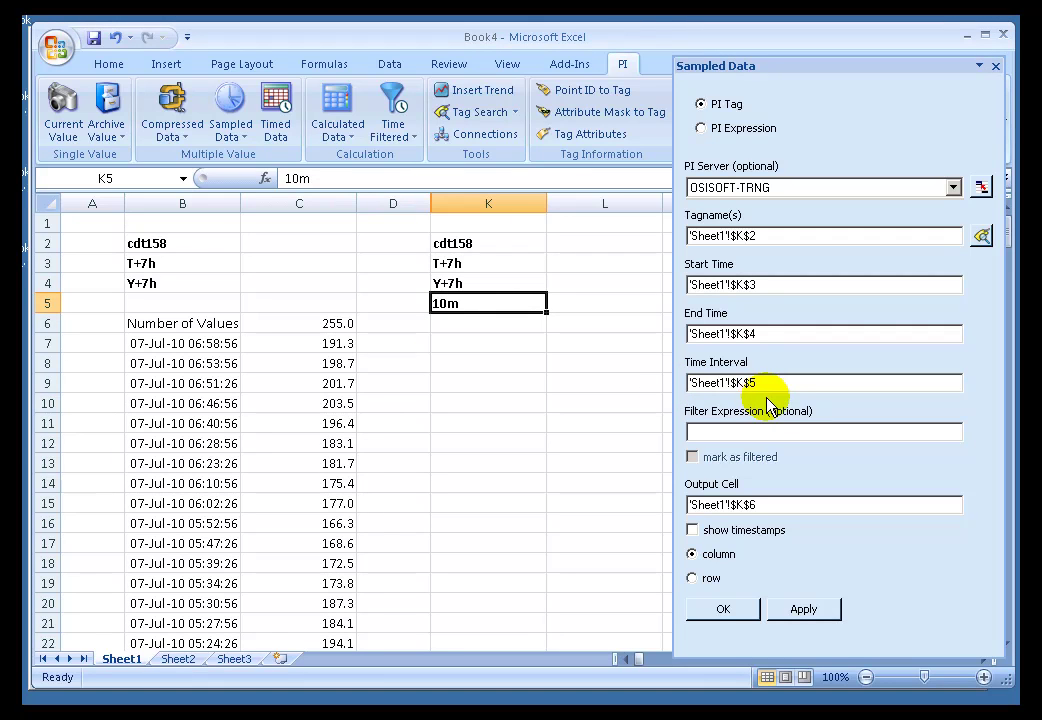
Include timestamps, write the 10-minute cdt158 samples into K6, and check K7–K9.
left_click(724, 433)
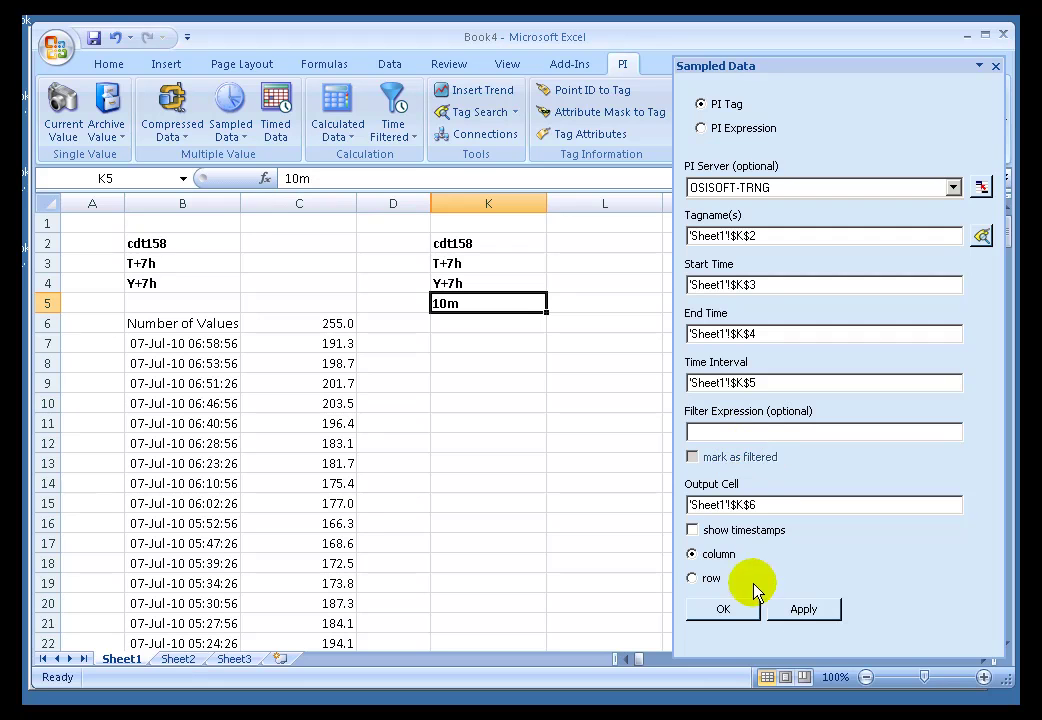
left_click(691, 530)
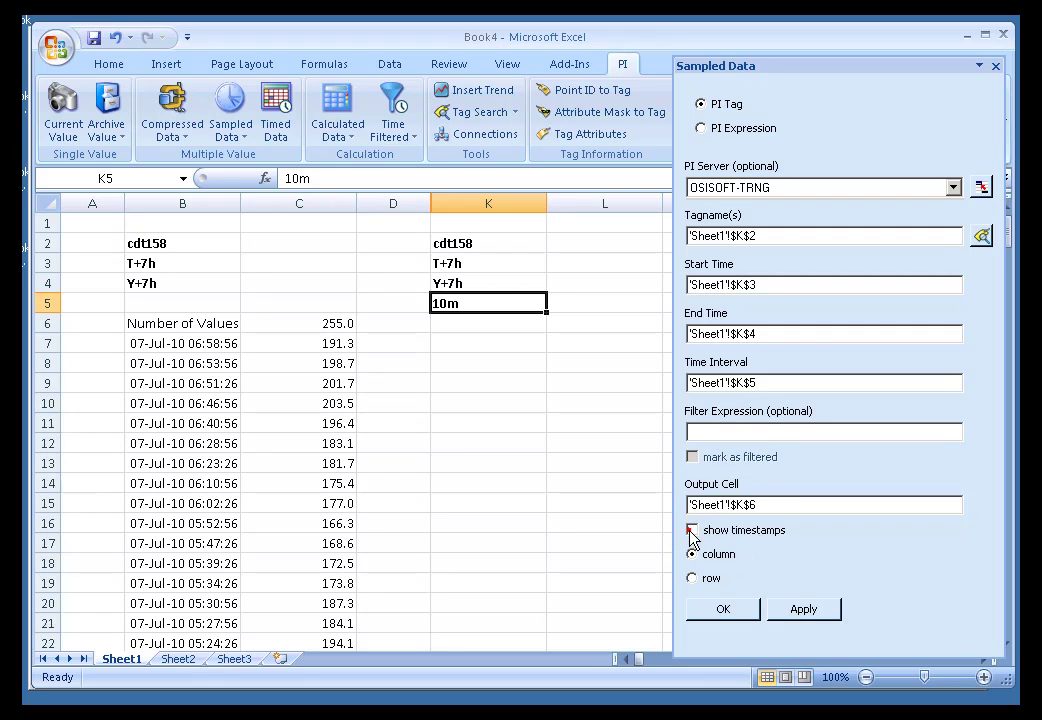
left_click(723, 609)
left_click(474, 346)
left_click(460, 364)
left_click(468, 386)
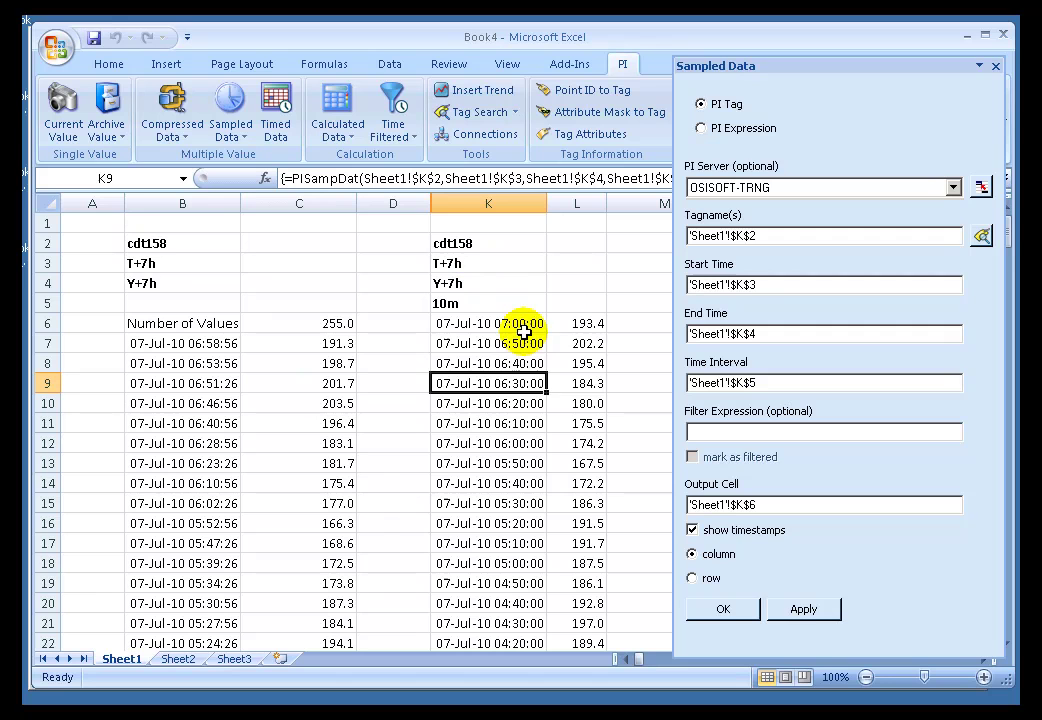
Change K3 to y+7h and K4 to t+7h so samples start 06-Jul-10 07:00.
left_click(621, 281)
left_click(472, 263)
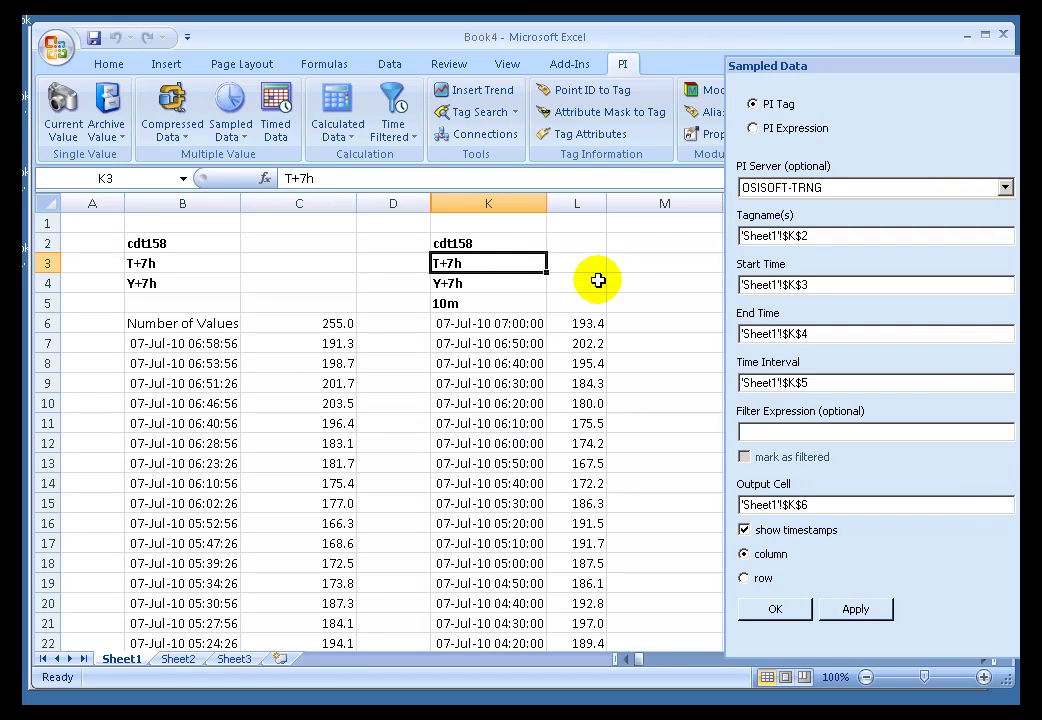
type("y")
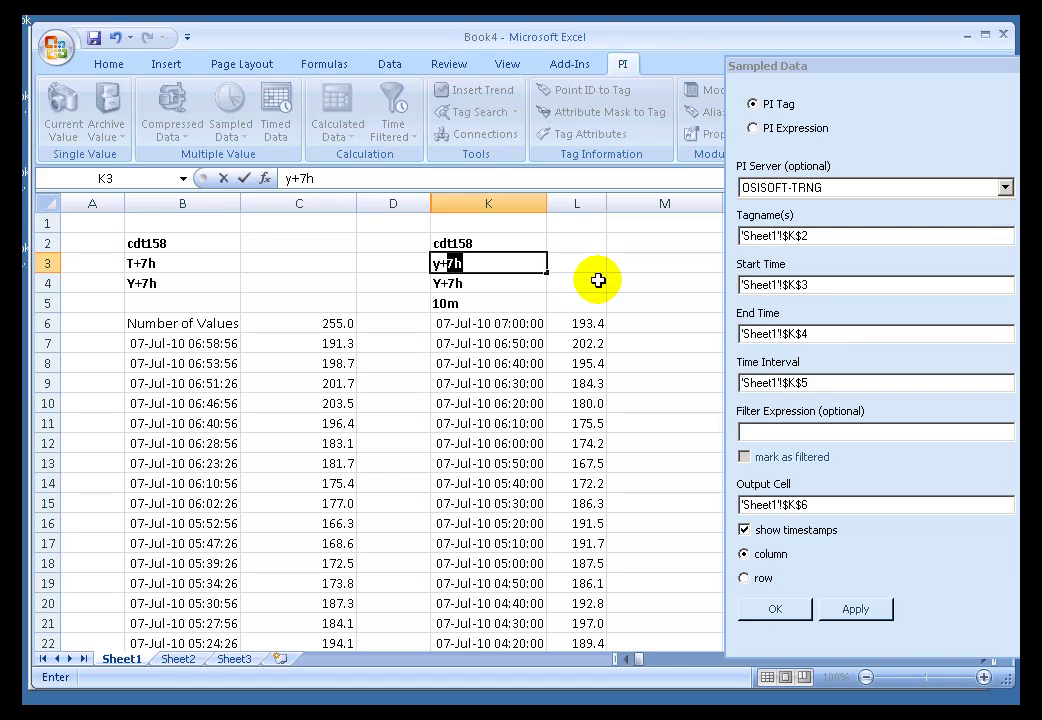
key("Return")
type("t+")
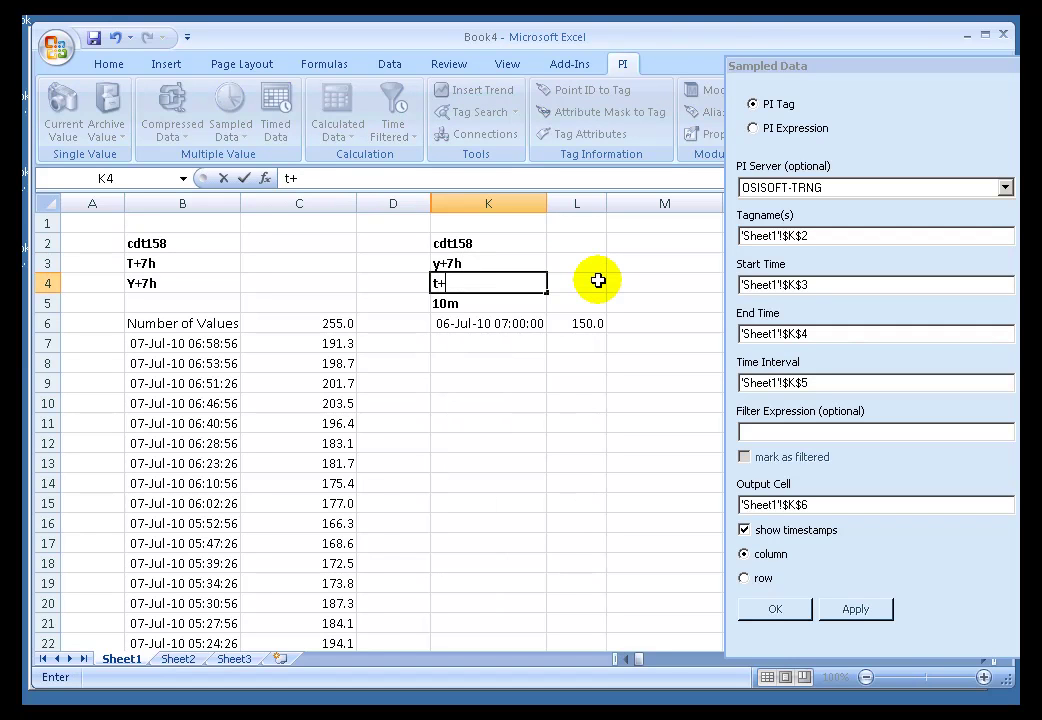
type("7h")
key("Return")
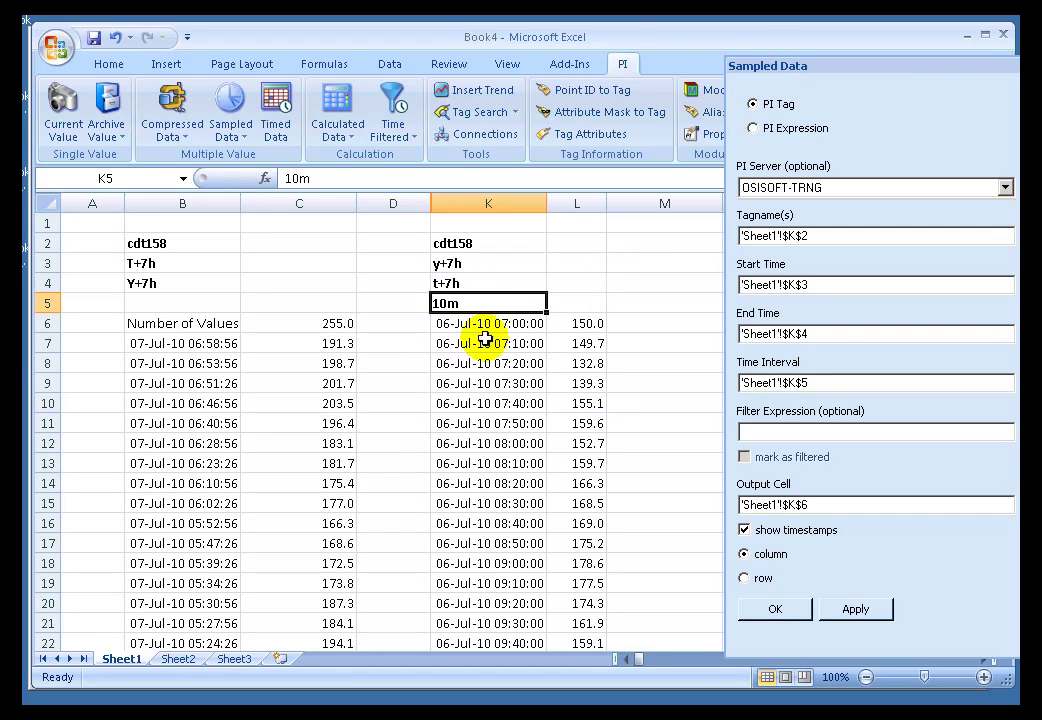
key("Down")
key("Right")
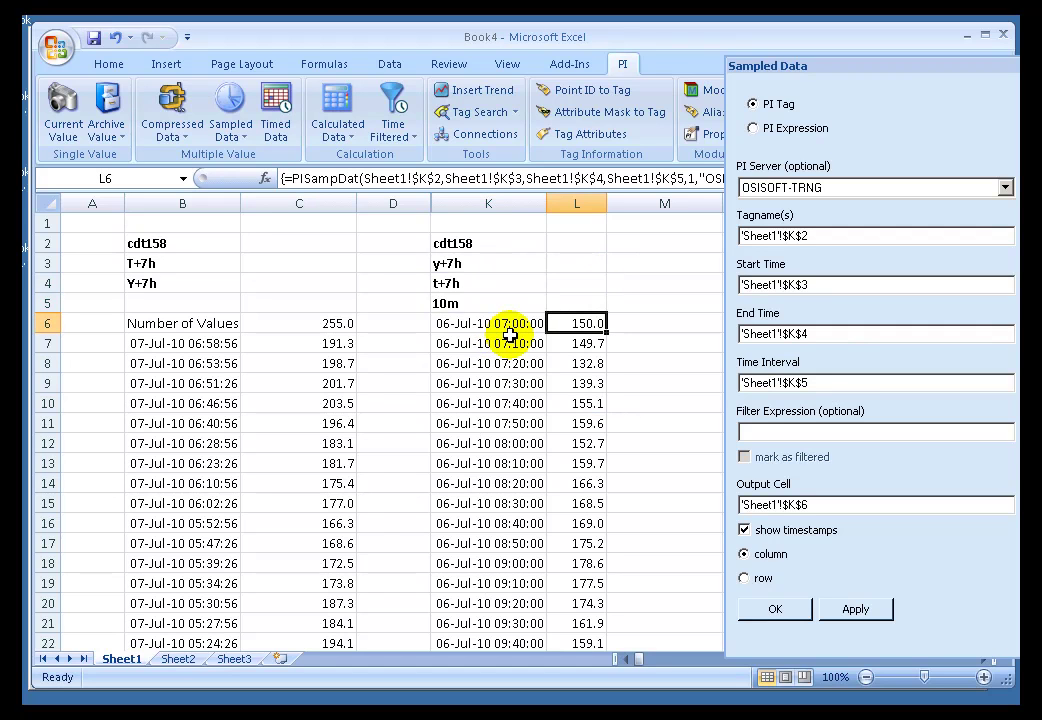
Close the Sampled Data pane and set B2:B4 to ba:level.1, Y+7h and T+7h.
left_click(666, 325)
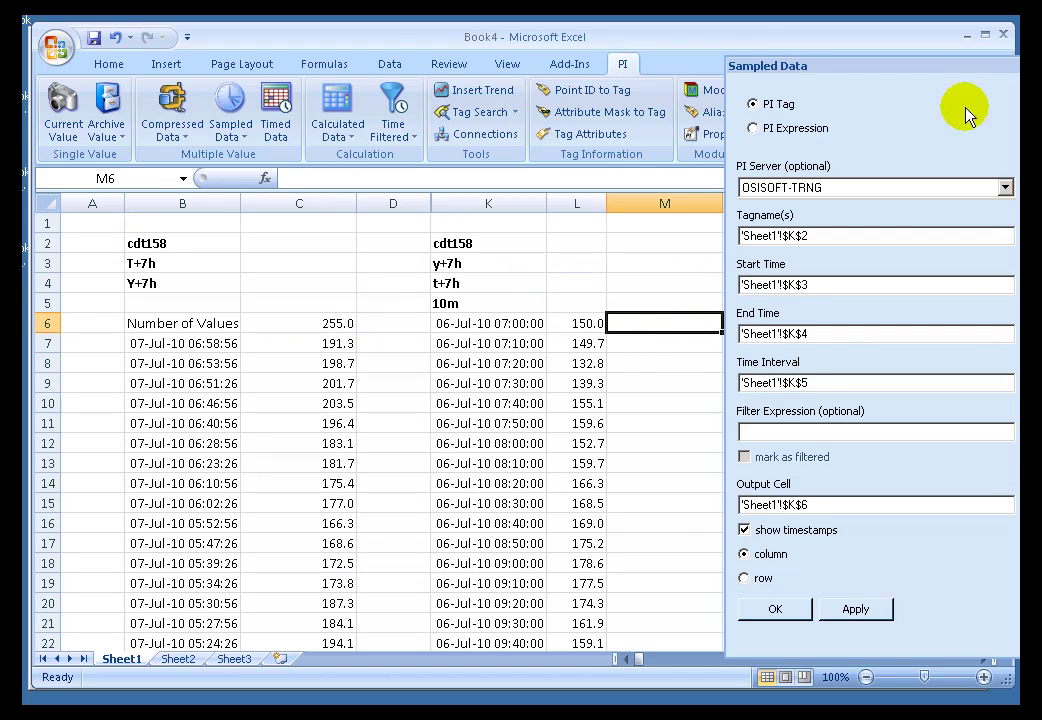
left_click_drag(947, 70, 814, 52)
left_click(965, 55)
left_click(157, 243)
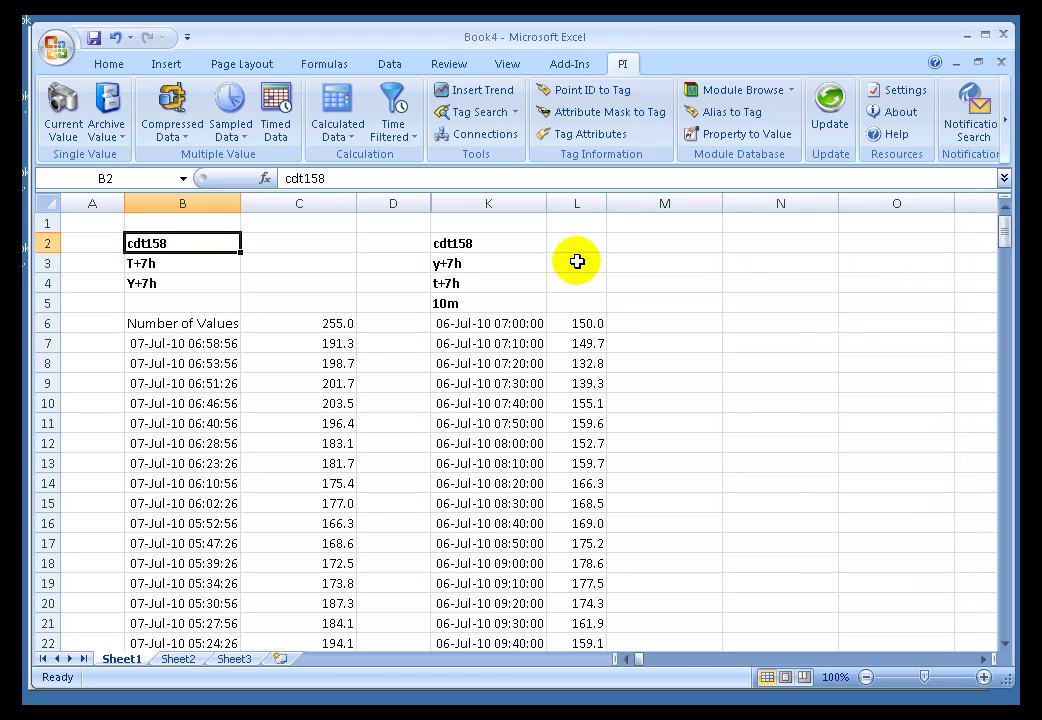
type("ba:level.1")
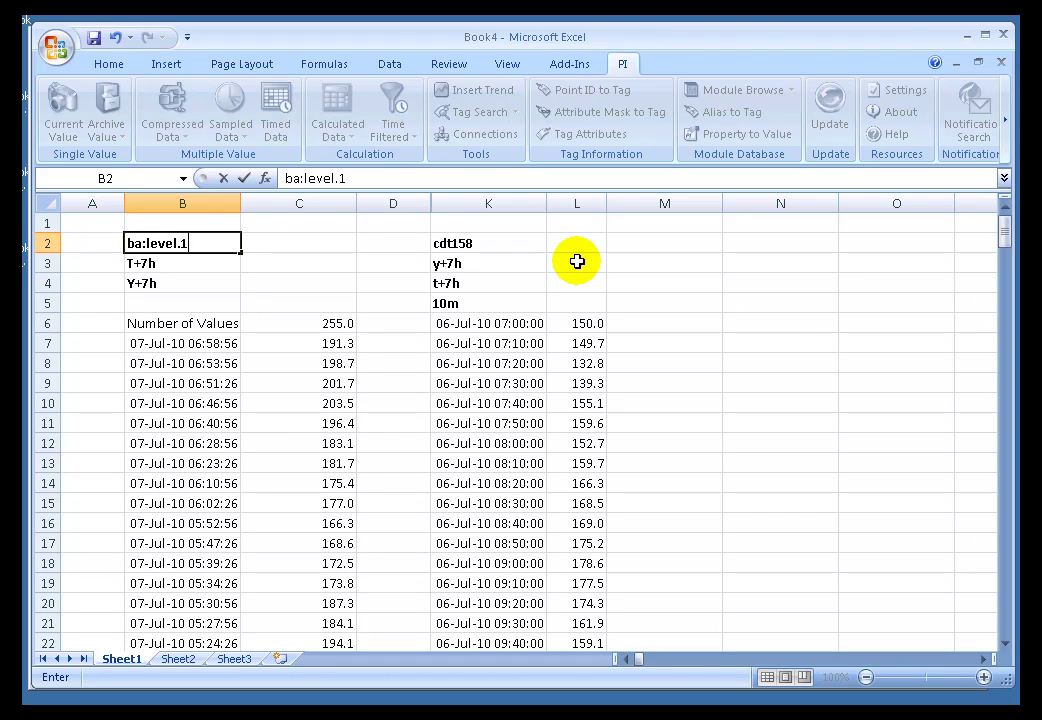
key("Return")
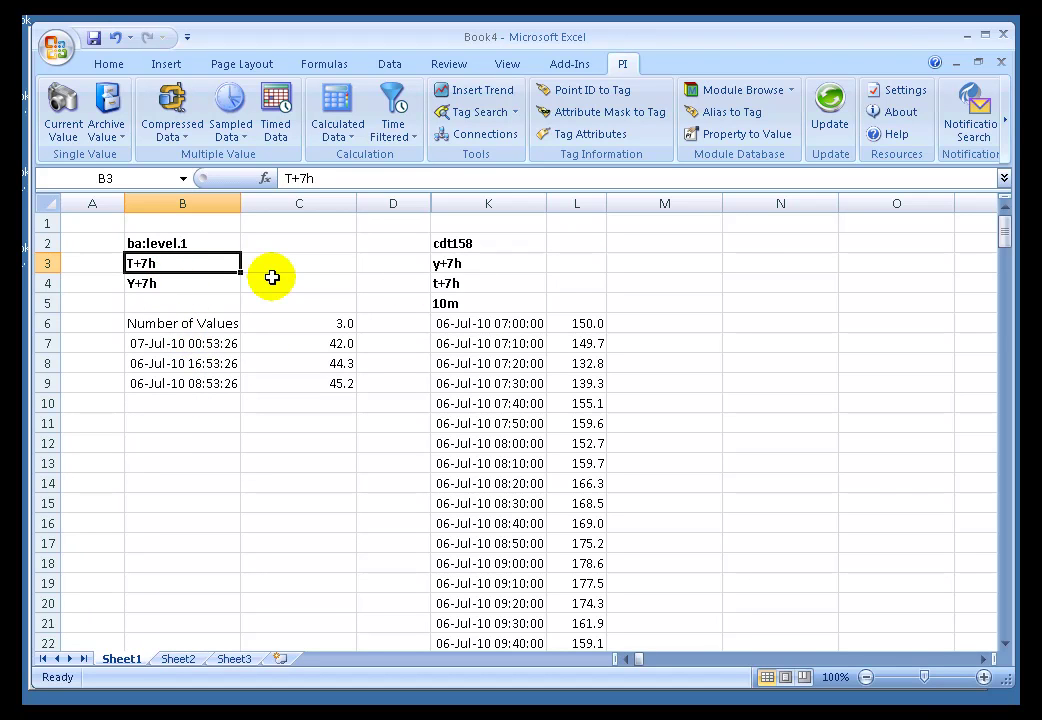
type("Y")
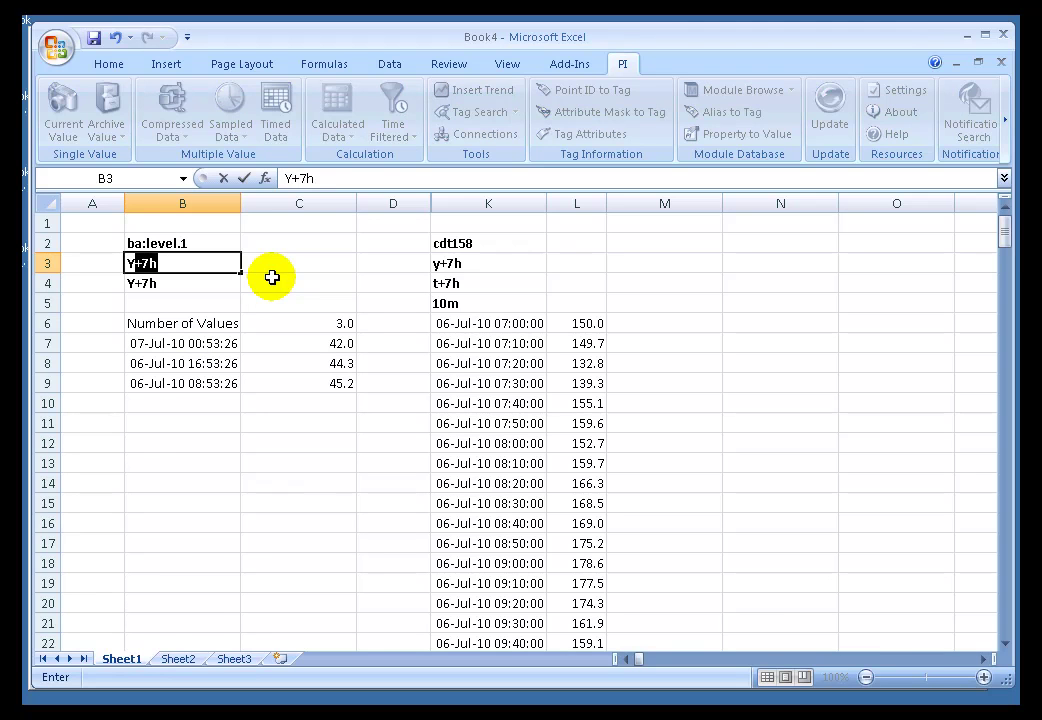
key("Down")
type("T+_")
type("h")
key("Return")
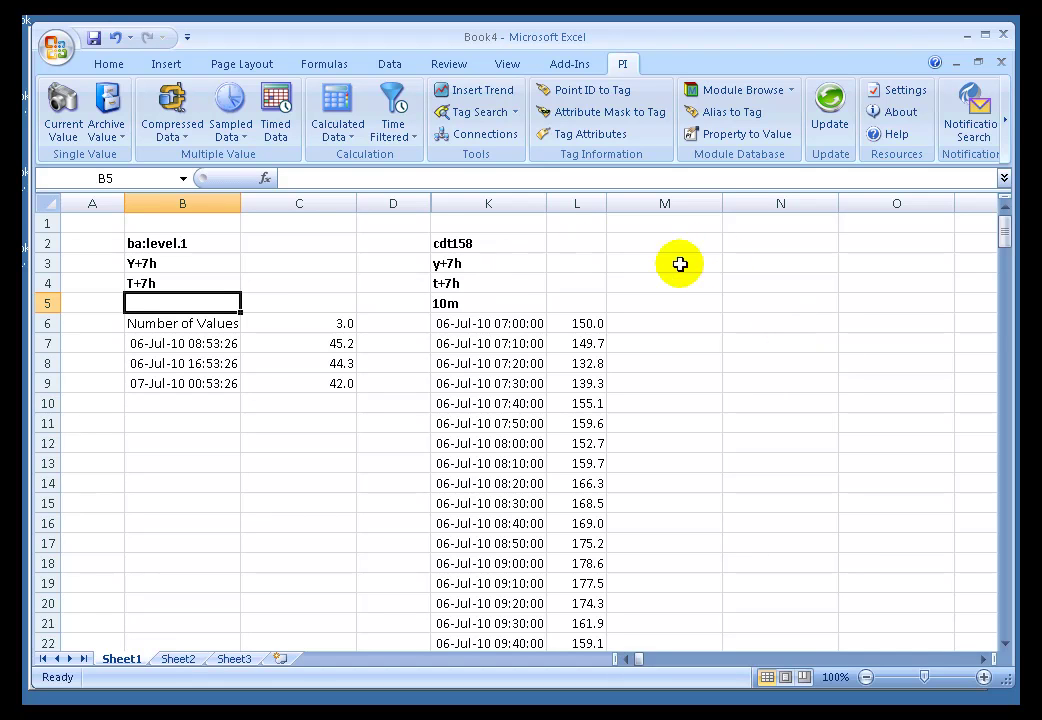
Narrow column M and copy ba:level.1, Y+7h and T+7h from B2:B4 into N2:N4.
left_click_drag(721, 204, 651, 204)
left_click_drag(193, 241, 189, 277)
key("ctrl+c")
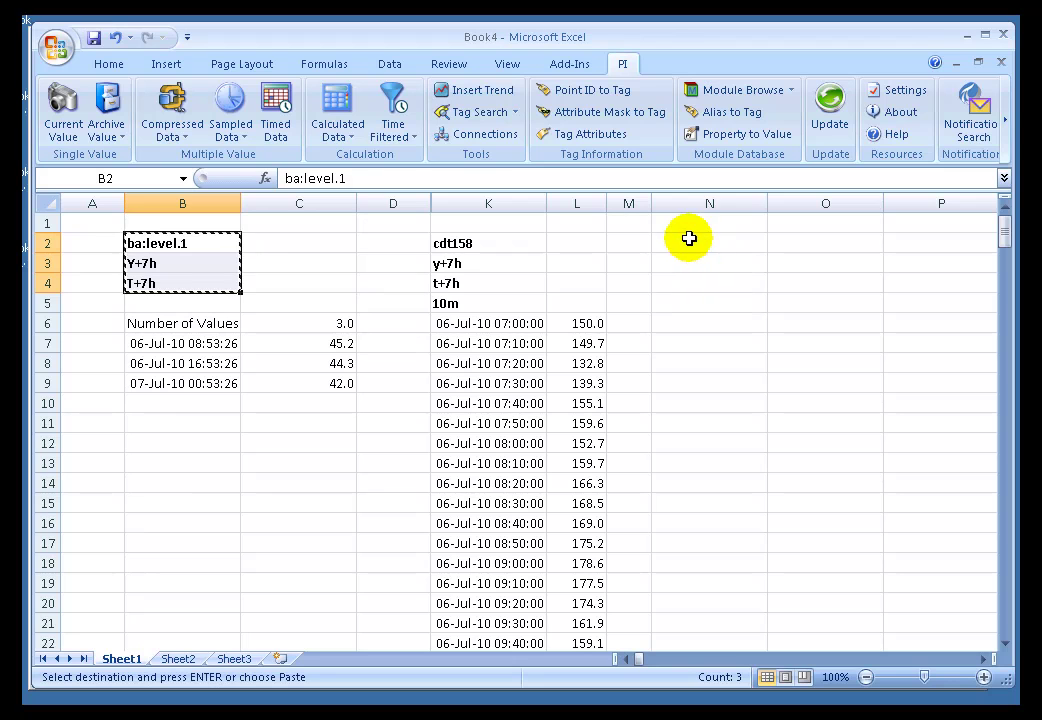
left_click(689, 240)
key("ctrl+v")
Copy the 10m interval from K5 into N5 and select N6.
left_click(465, 302)
key("ctrl+c")
left_click(693, 303)
key("ctrl+v")
key("Escape")
left_click(679, 325)
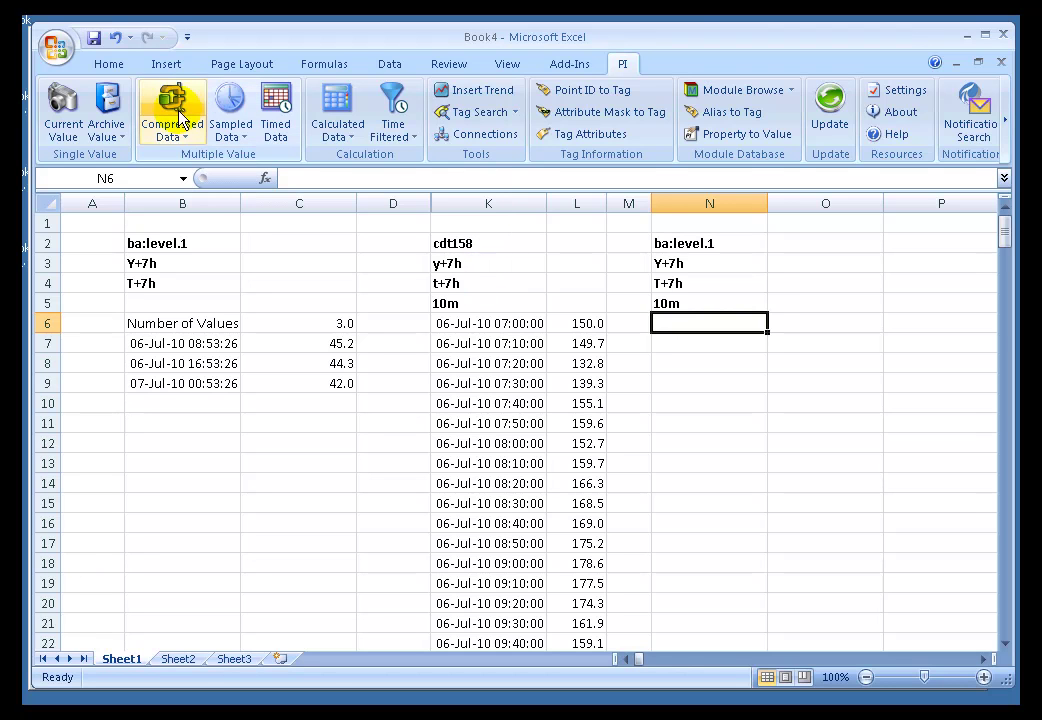
In the Sampled Data form, reference N2, N3, N4 and N5 as tag, start, end and interval.
left_click(231, 118)
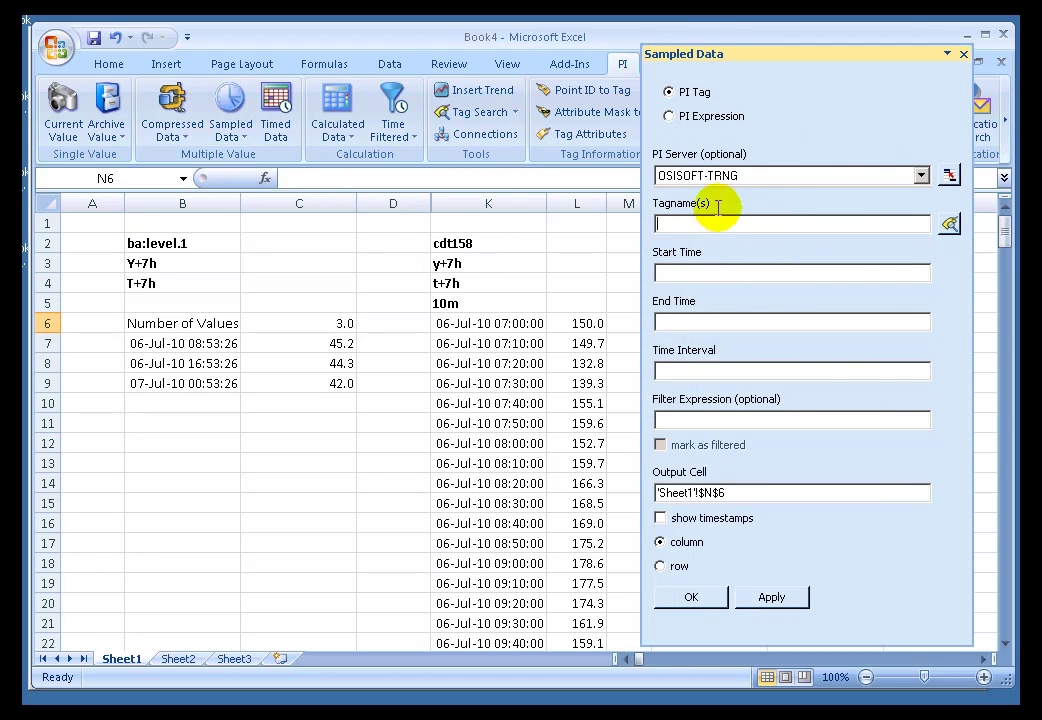
left_click_drag(722, 54, 226, 45)
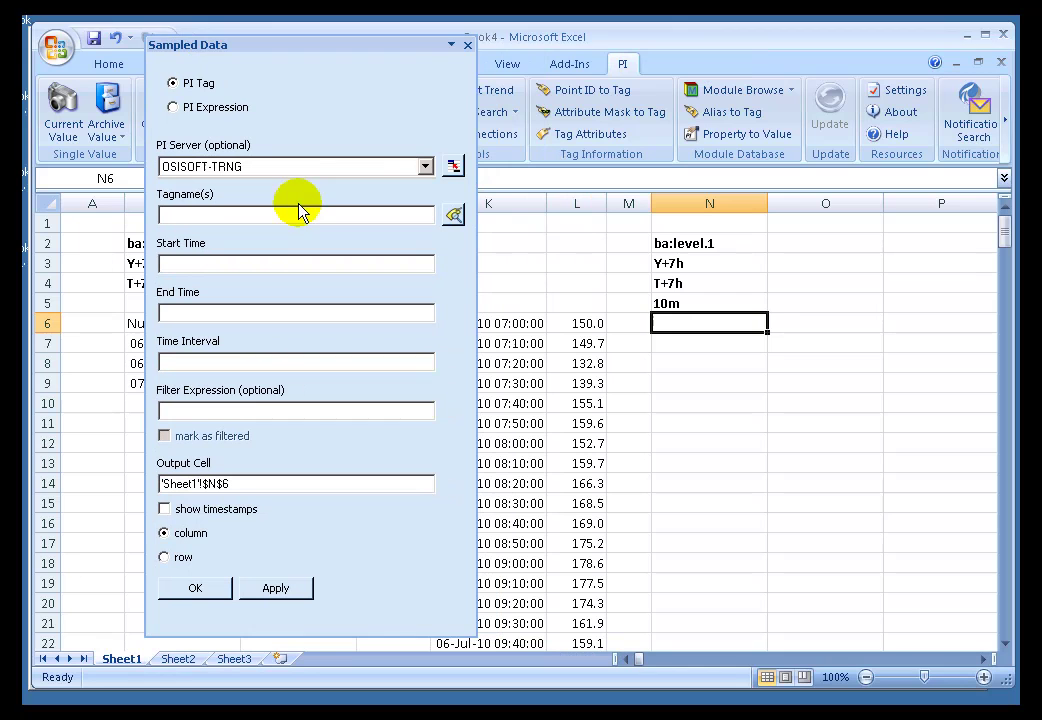
left_click(266, 213)
left_click(674, 244)
left_click(214, 263)
left_click(665, 268)
left_click(274, 308)
left_click(672, 290)
left_click(214, 364)
left_click(670, 302)
Include timestamps, write the ba:level.1 samples into N6, then reopen column K's formula.
left_click(164, 509)
left_click(194, 588)
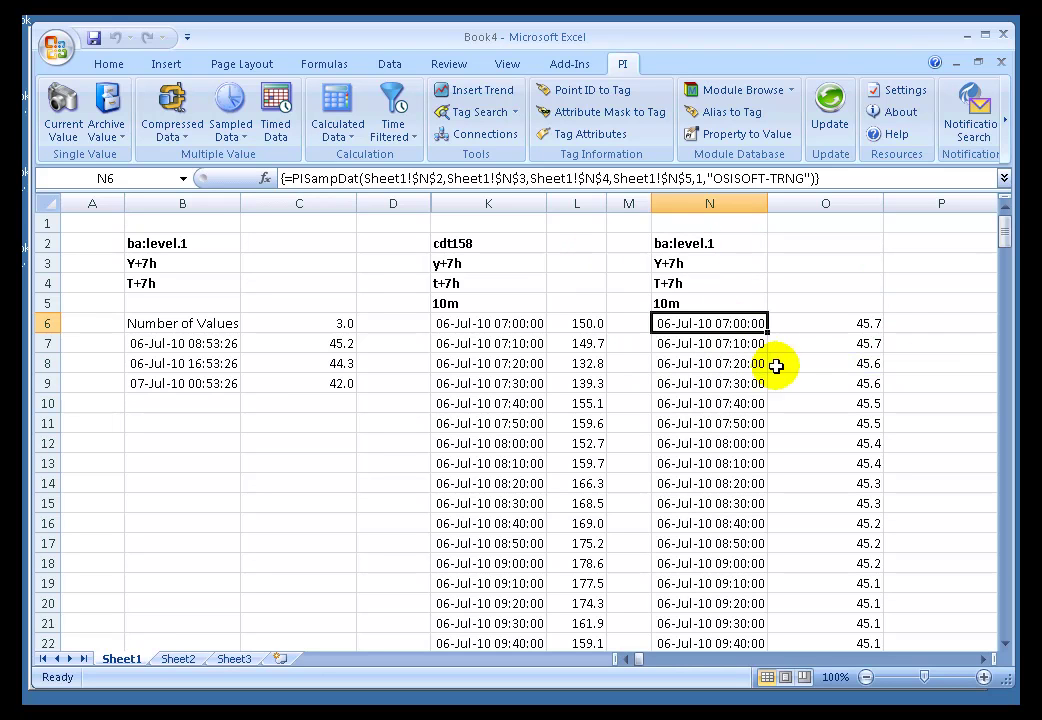
left_click(478, 468)
double_click(472, 469)
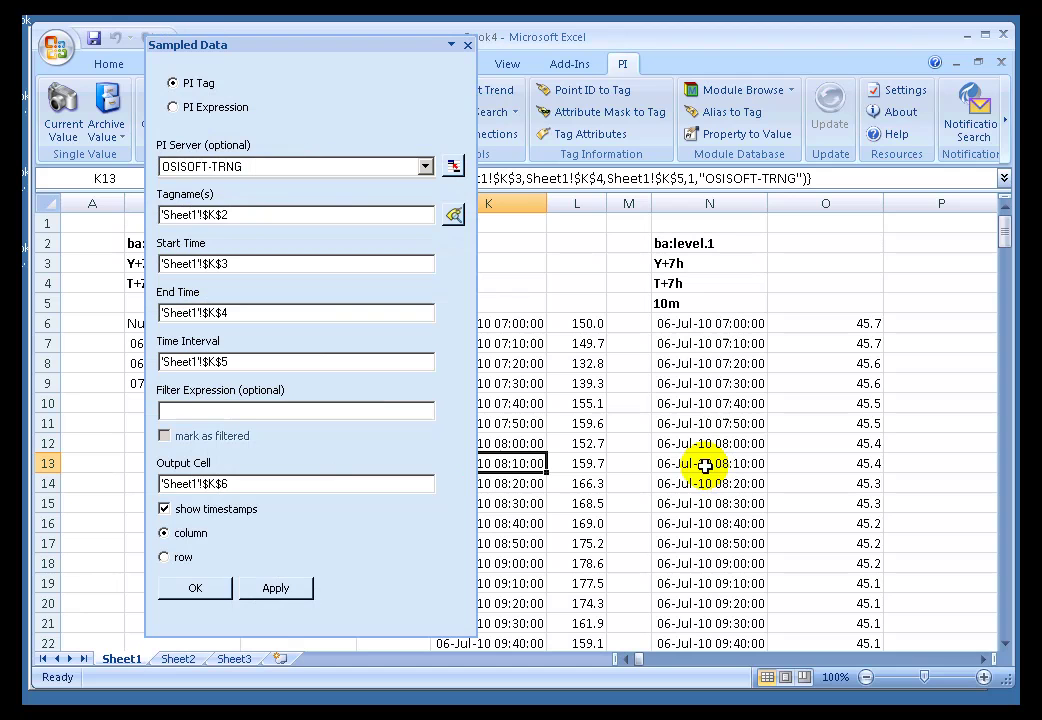
Close the form and change N3 to Y+6h and N4 to T+6h.
left_click(467, 46)
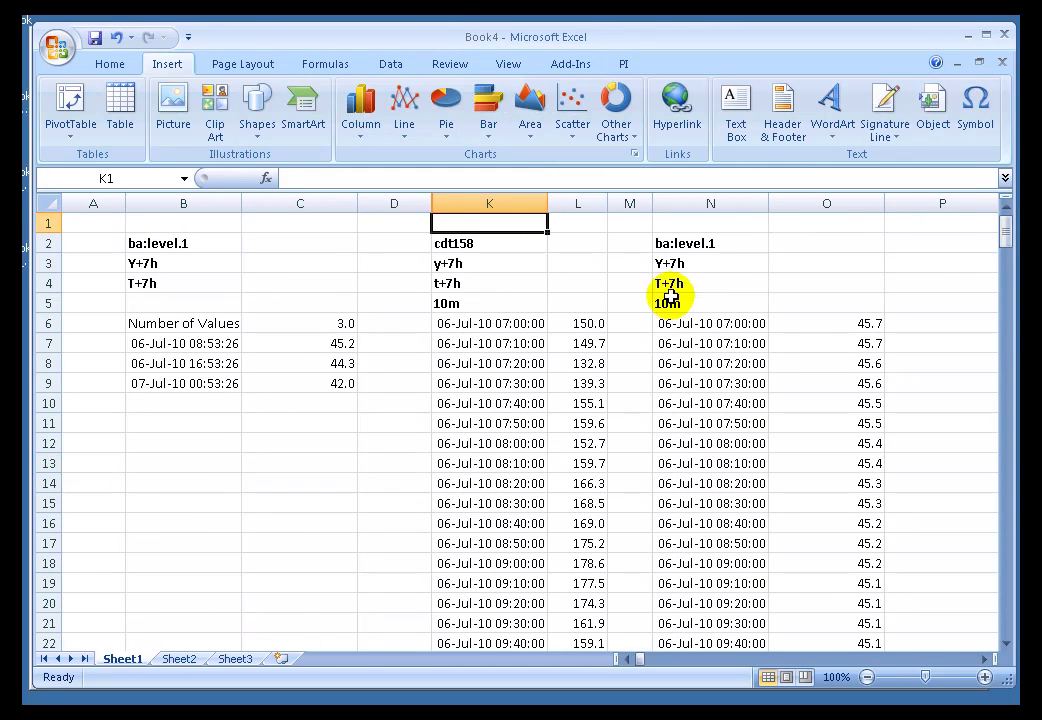
left_click(679, 264)
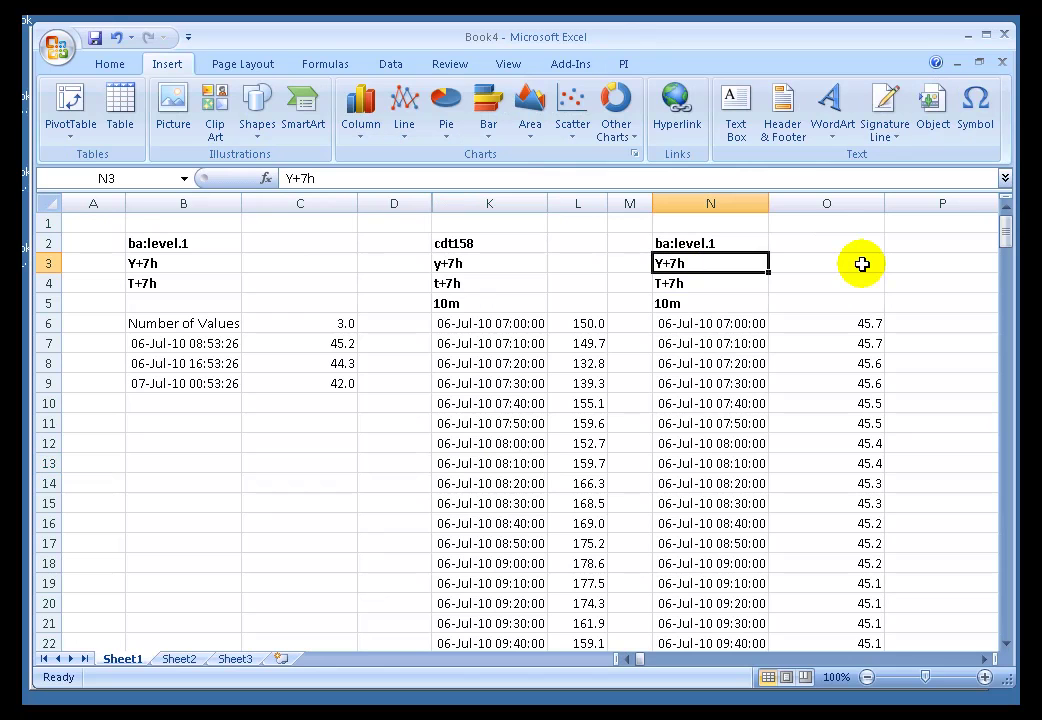
key("F2")
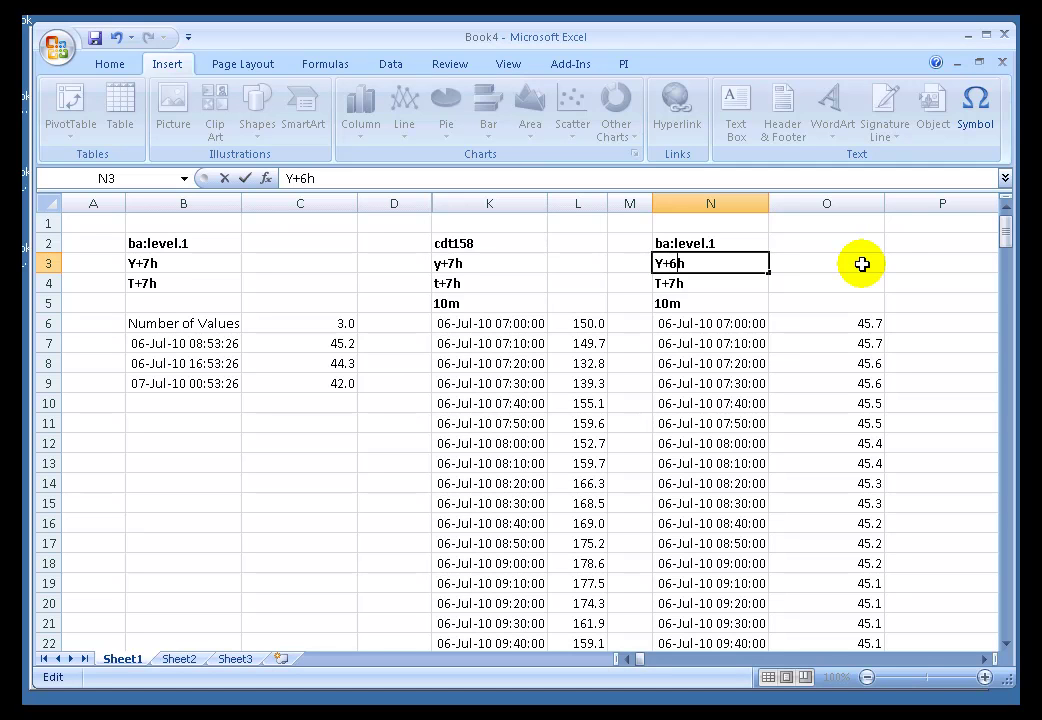
key("Return")
key("F2")
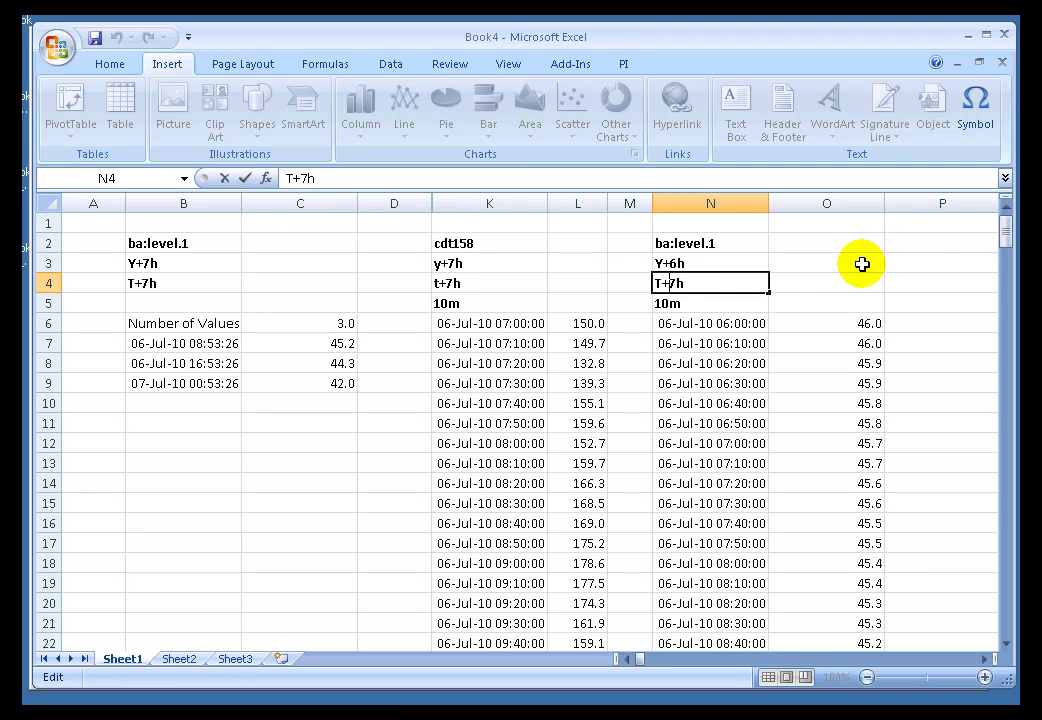
key("Return")
Compare K and N samples at rows 6, 7 and 10 to confirm the one-hour offset.
left_click(479, 326)
left_click(743, 327)
left_click(508, 343)
left_click(728, 344)
left_click(498, 402)
left_click(718, 402)
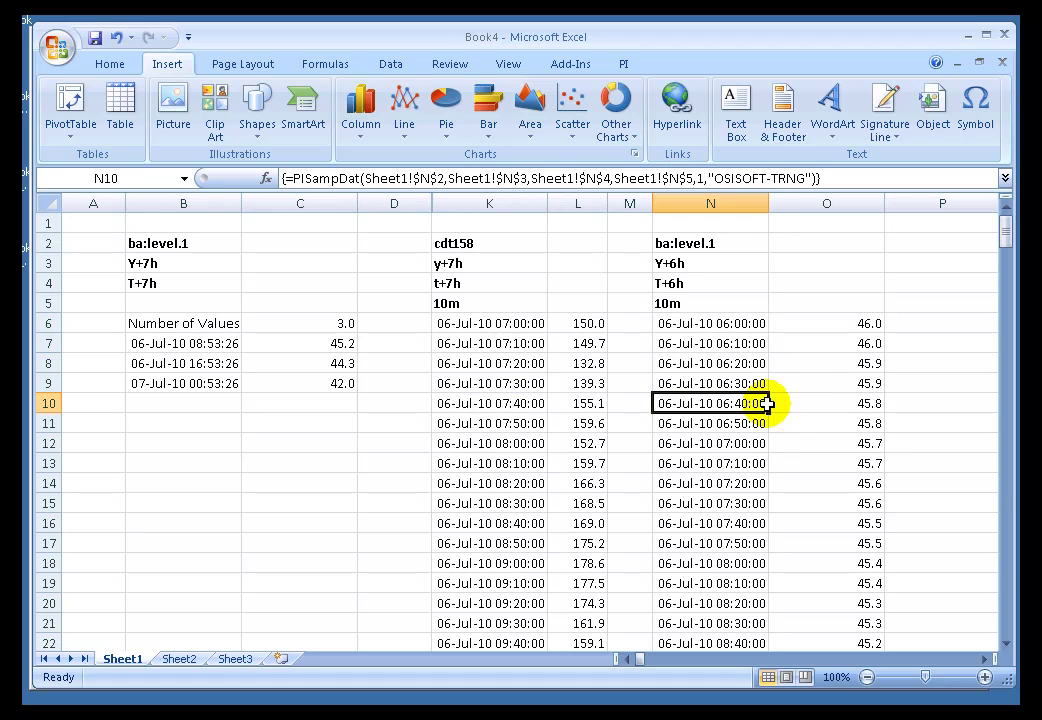
left_click(540, 328)
left_click(709, 323)
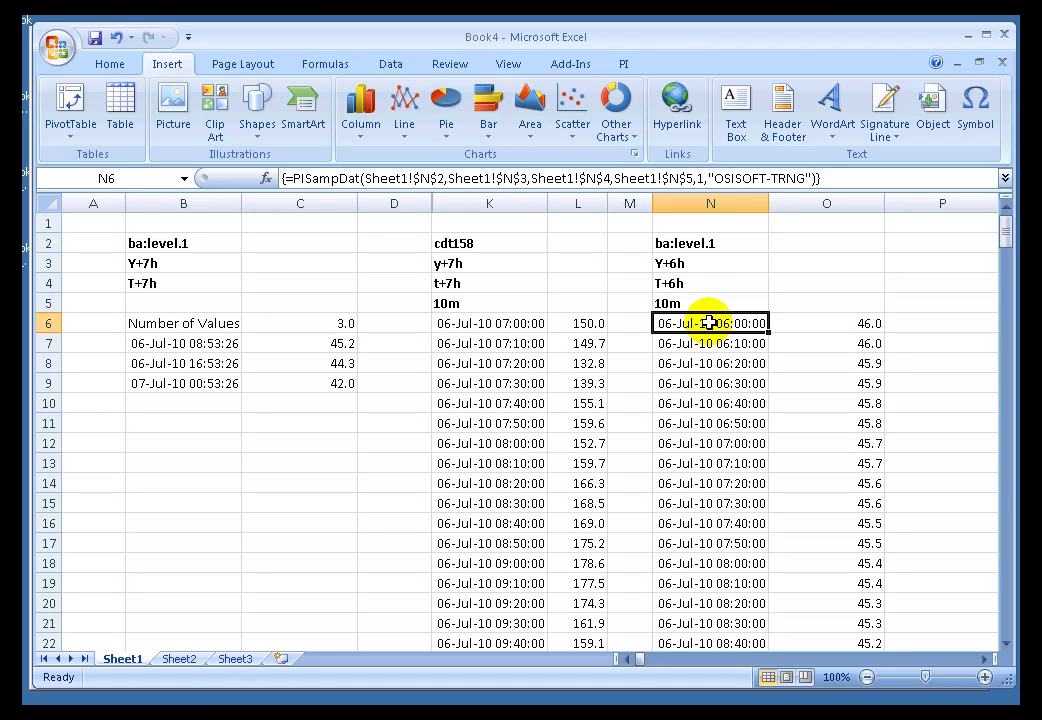